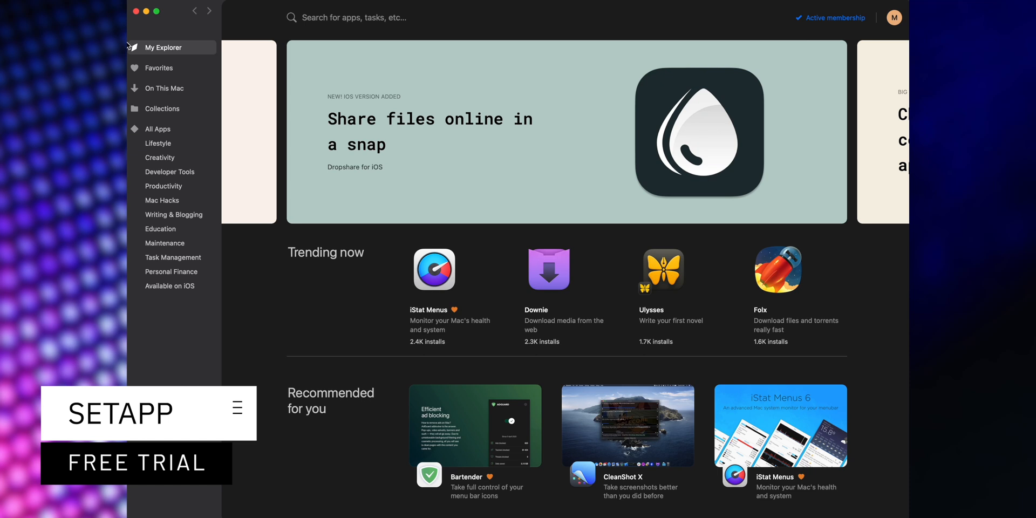
- Show the full All Apps catalogue in Setapp
left_click(157, 129)
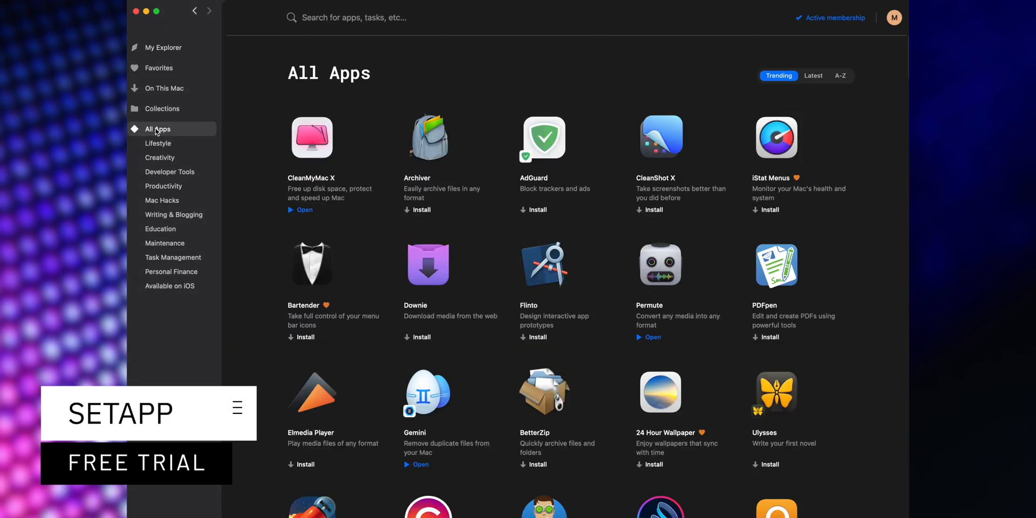
scroll(886, 250, "down", 2)
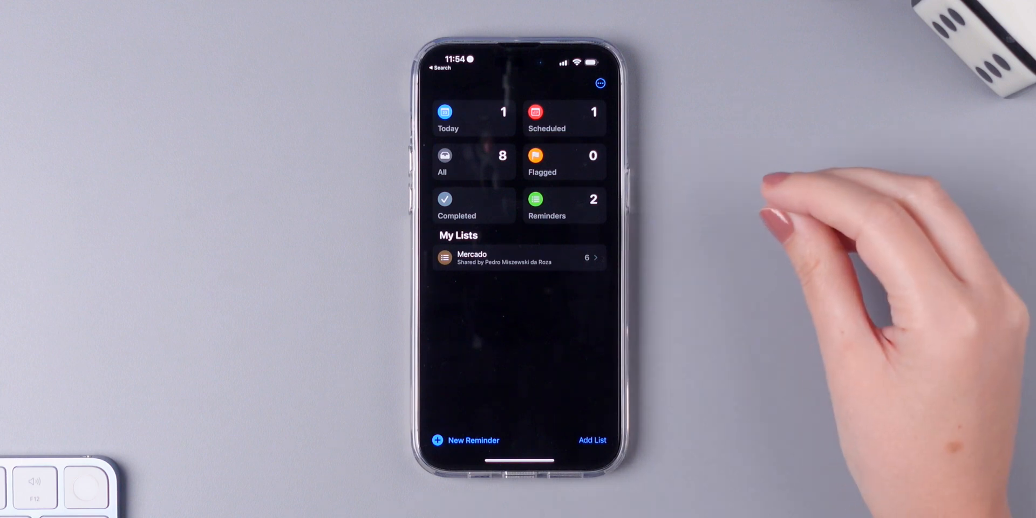
- Save the Reminders list as a template via its options menu and return to Lists
left_click(546, 204)
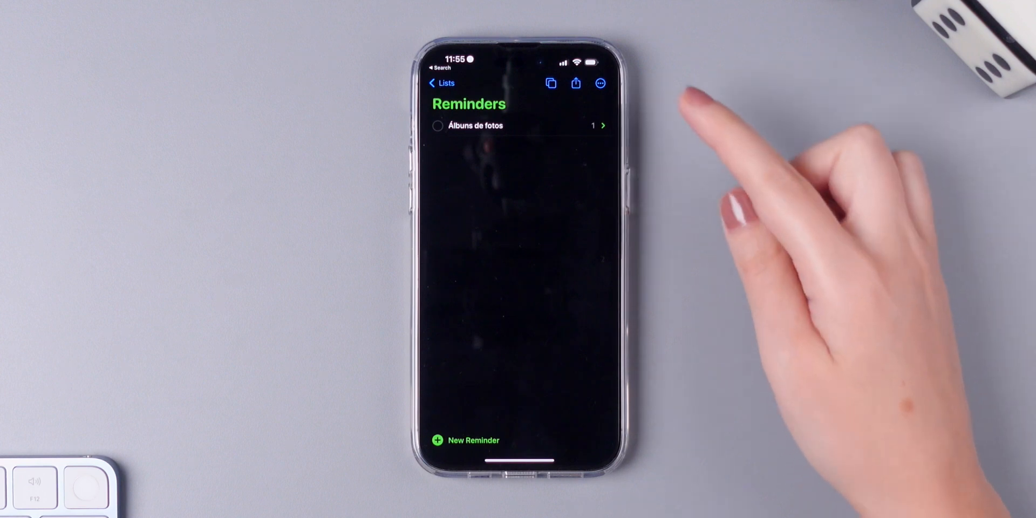
left_click(601, 83)
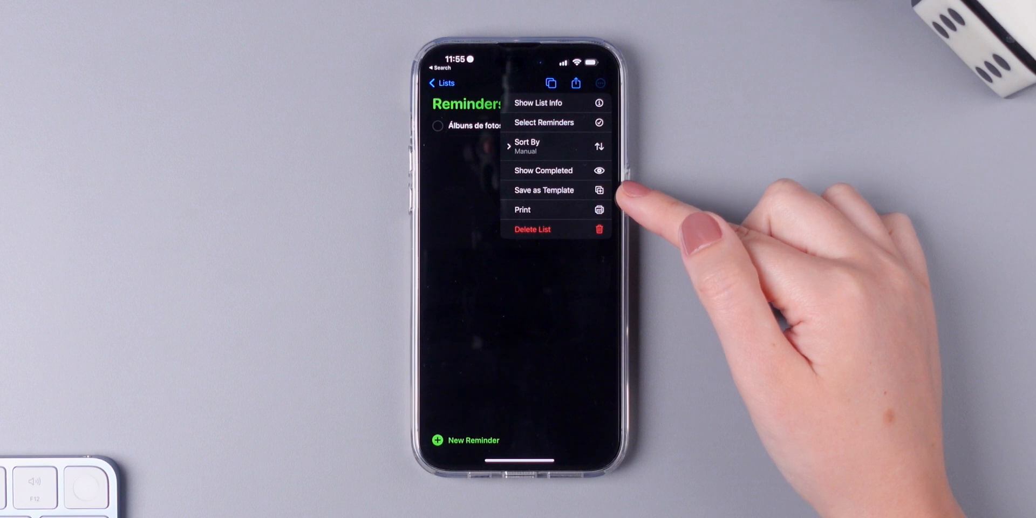
left_click(544, 189)
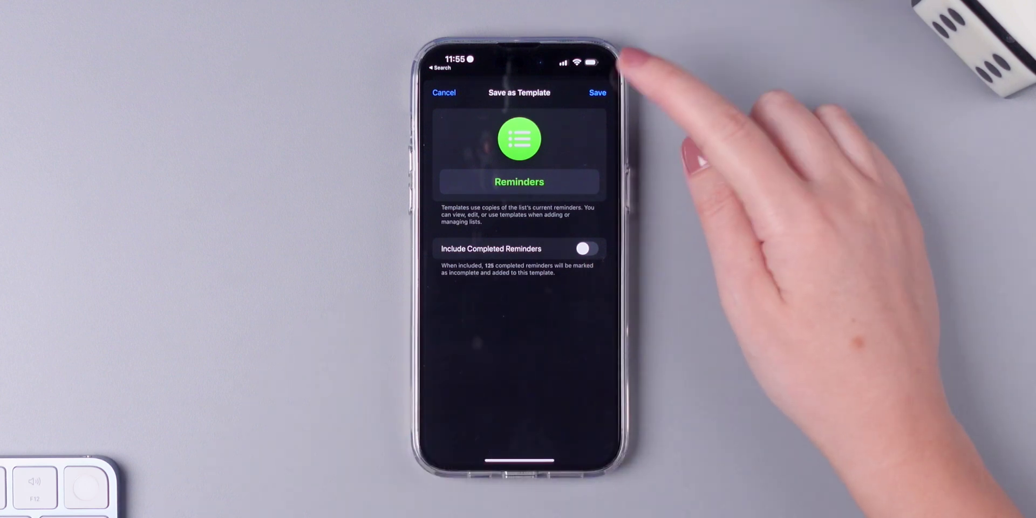
left_click(597, 93)
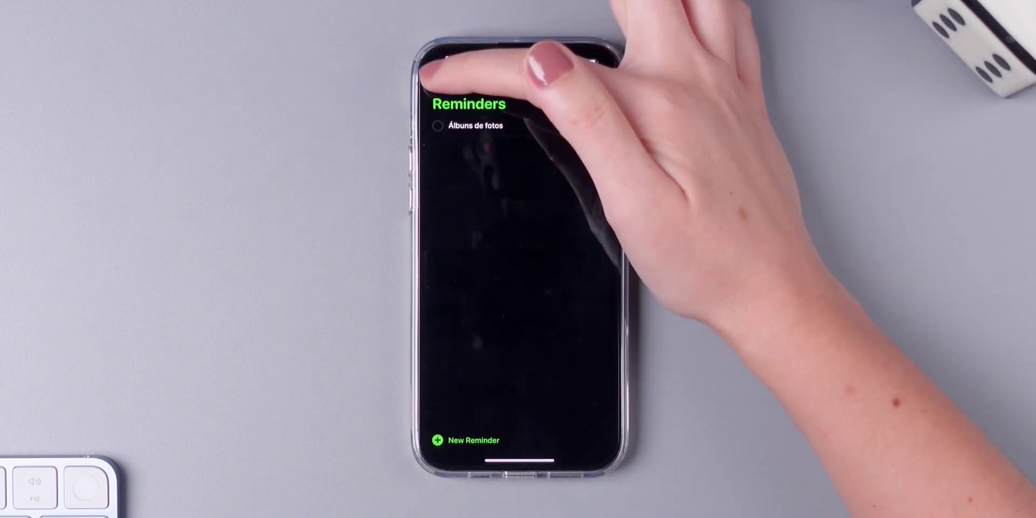
left_click(441, 69)
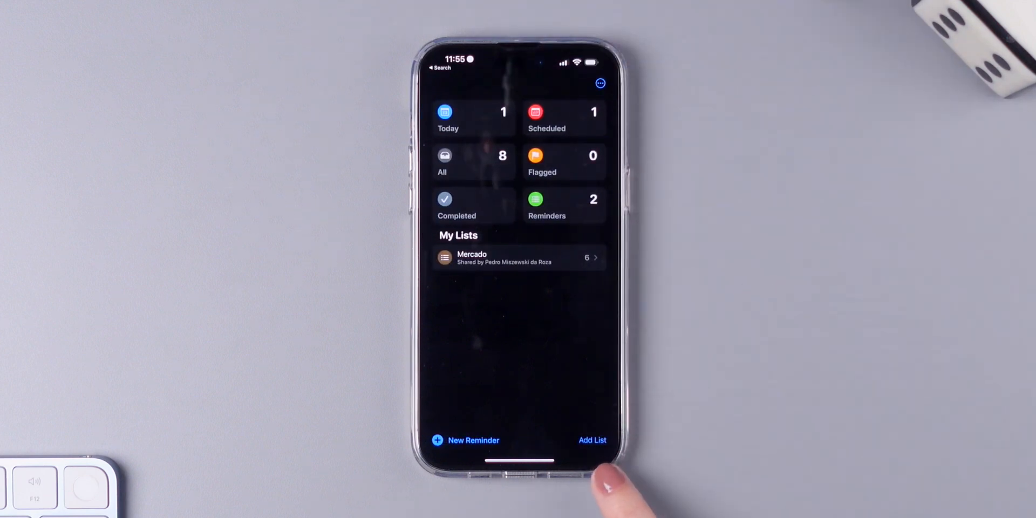
- Create a list named Test from the Reminders template and open it
left_click(593, 439)
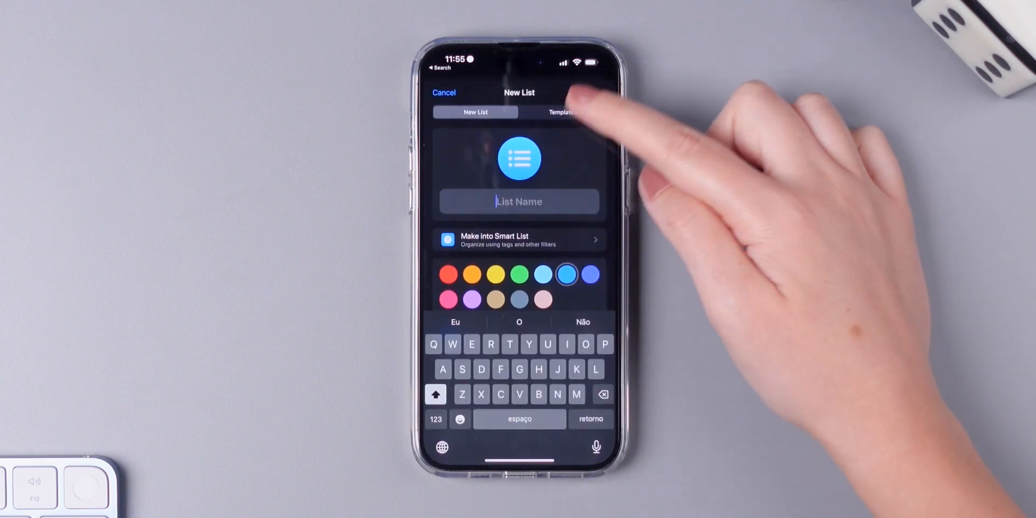
left_click(566, 112)
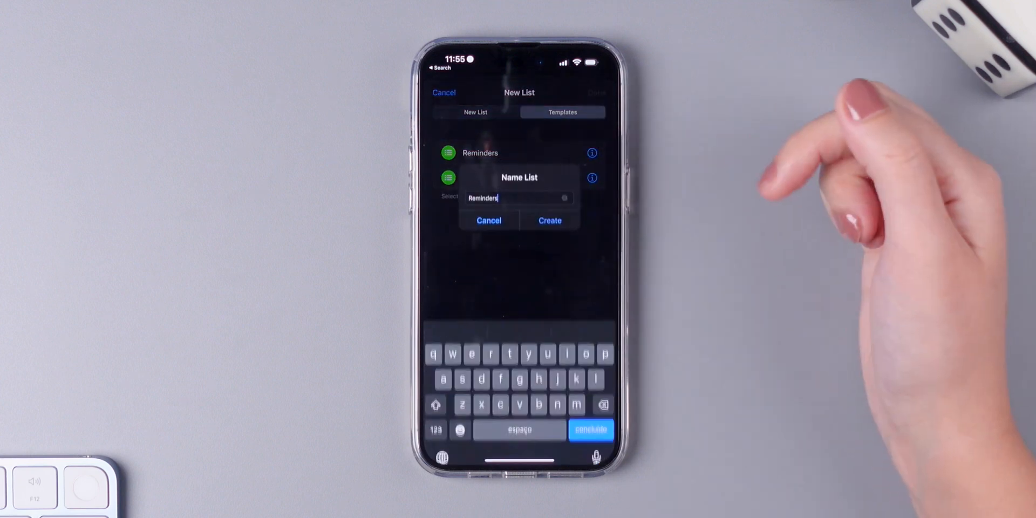
double_click(484, 197)
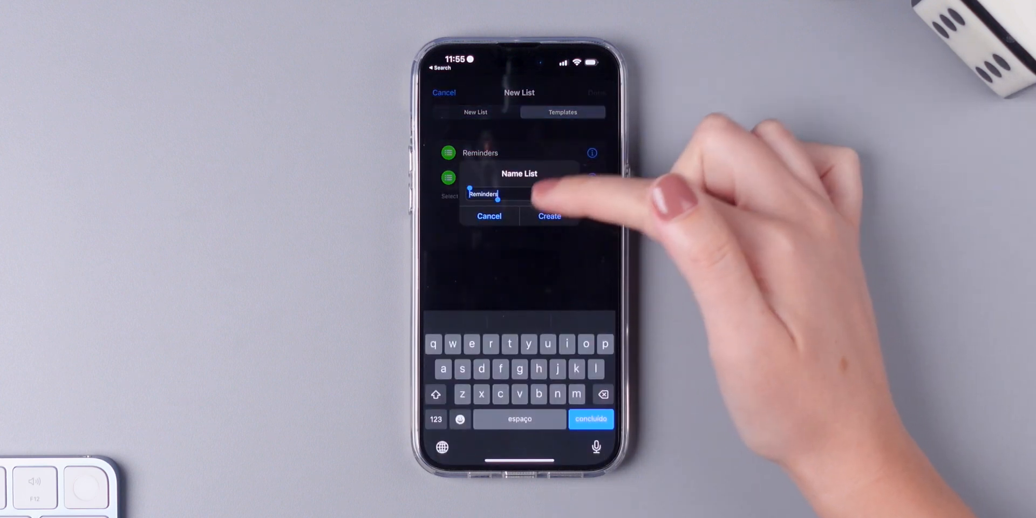
type("Tes")
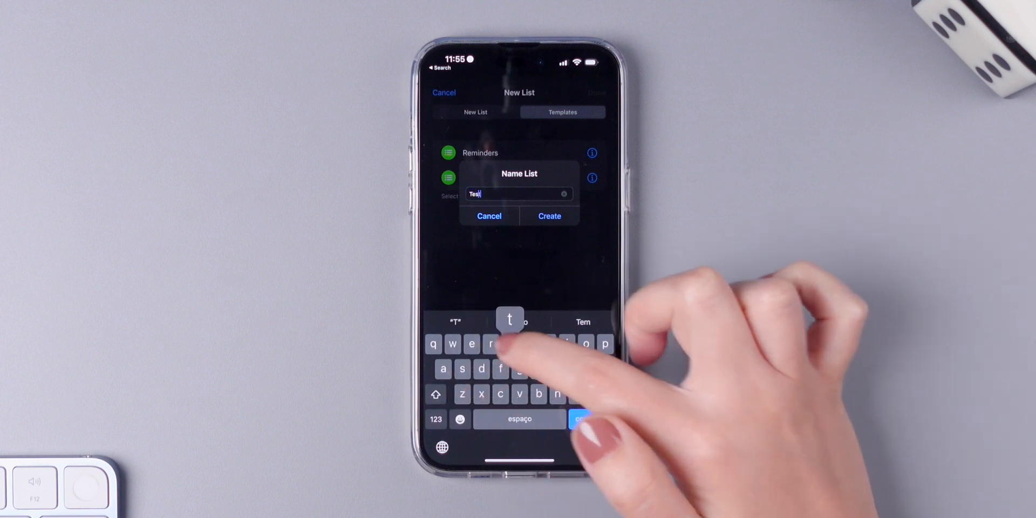
type("tt")
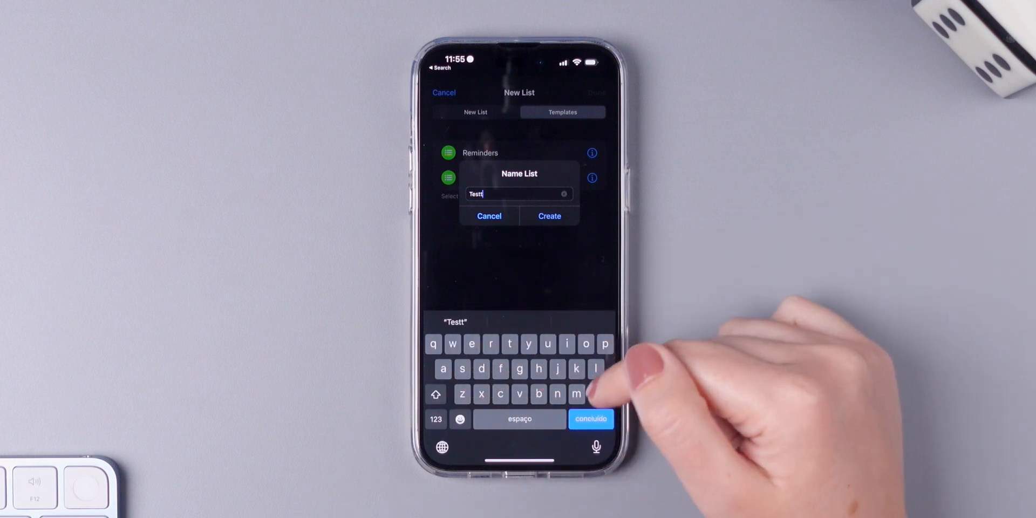
key("BackSpace")
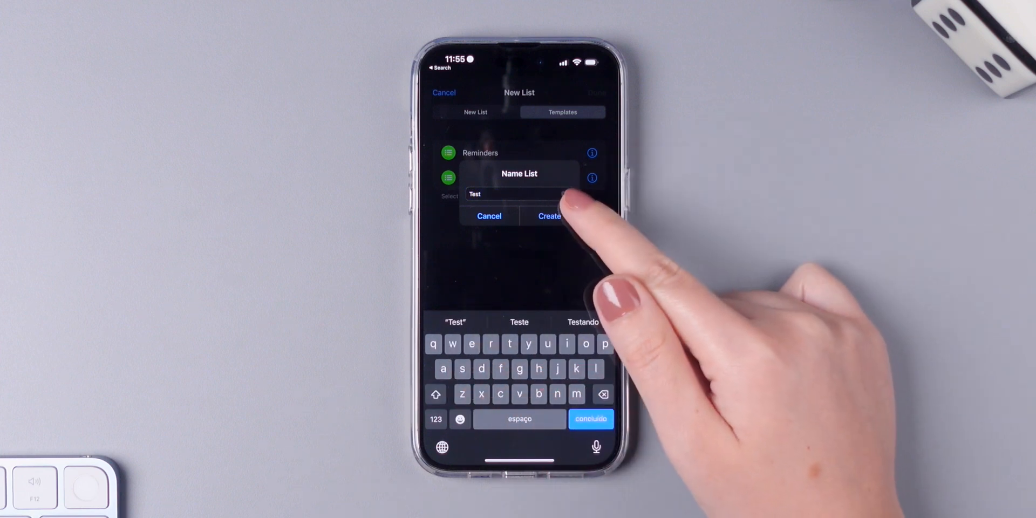
left_click(550, 215)
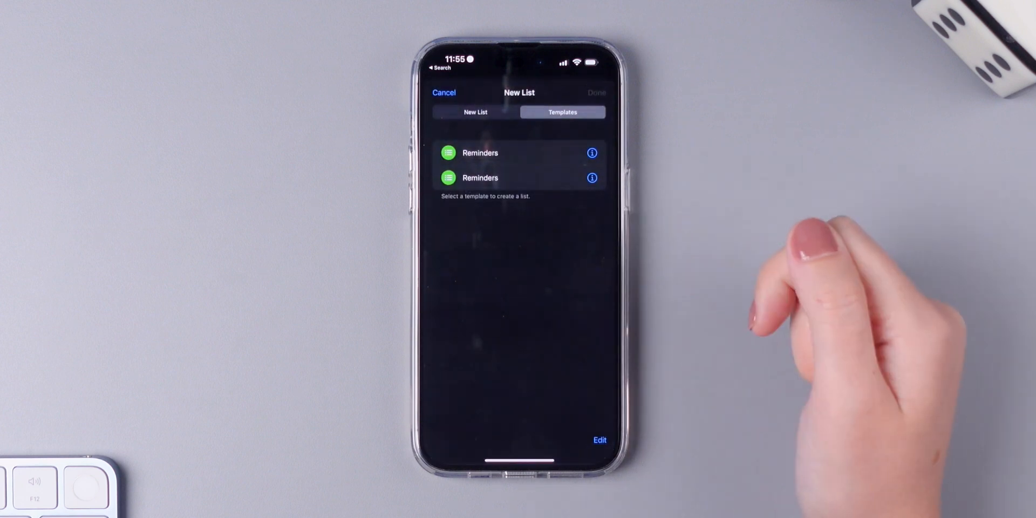
left_click(518, 283)
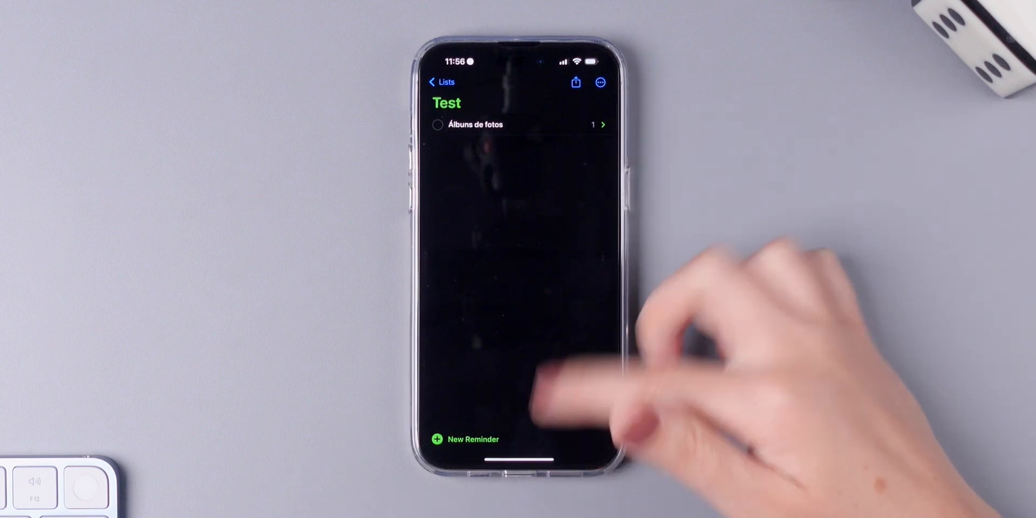
- Go home, then in Messages send "Hi! How are you?" to Pedro
left_click_drag(519, 458, 519, 284)
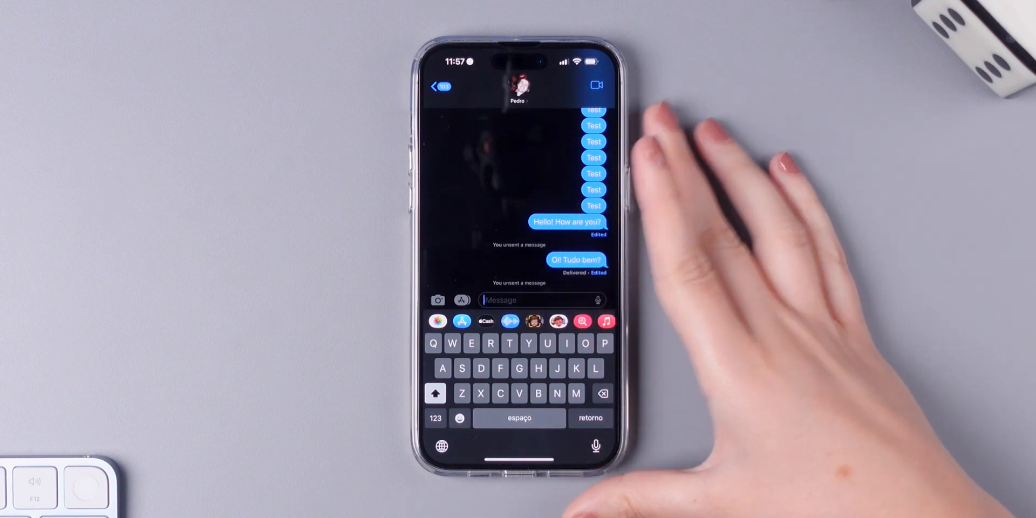
type("Hi")
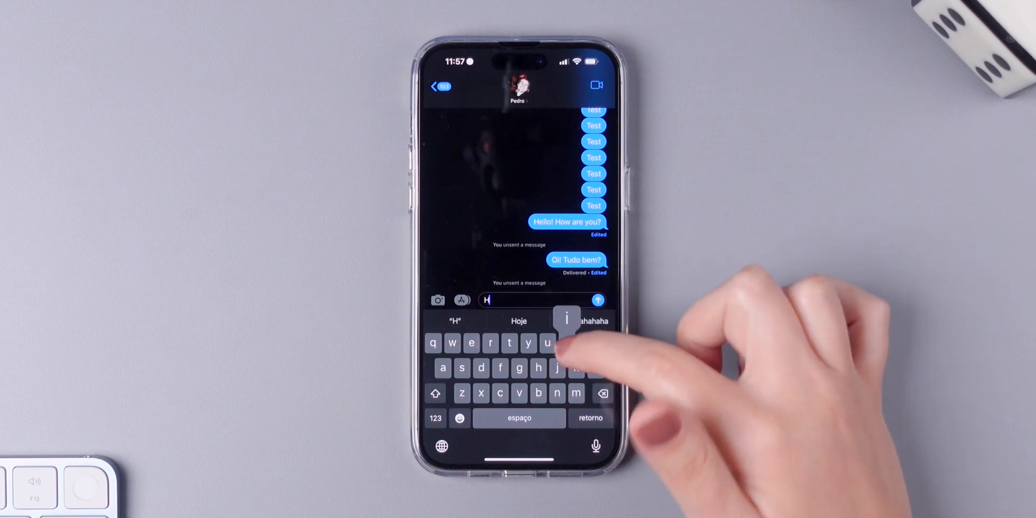
left_click(436, 418)
type("! H")
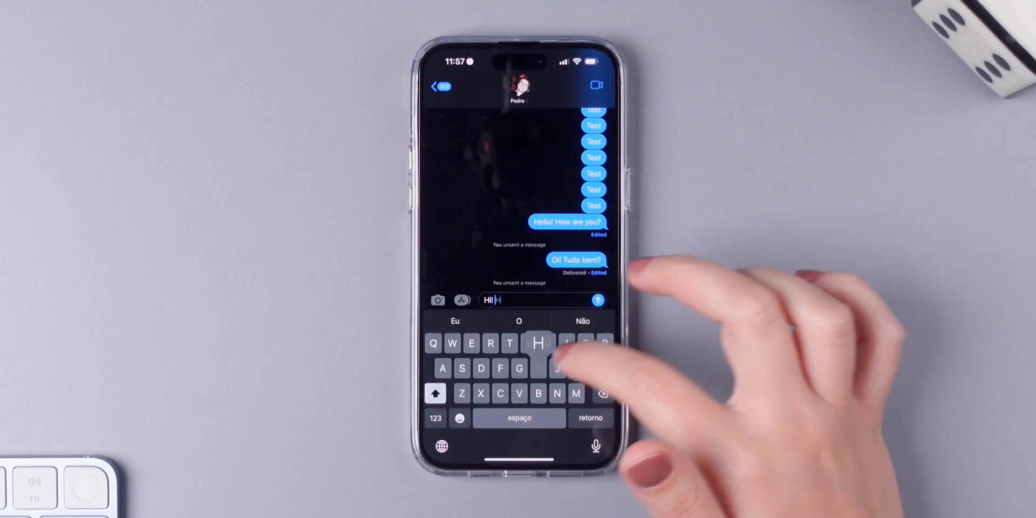
type("ow are you")
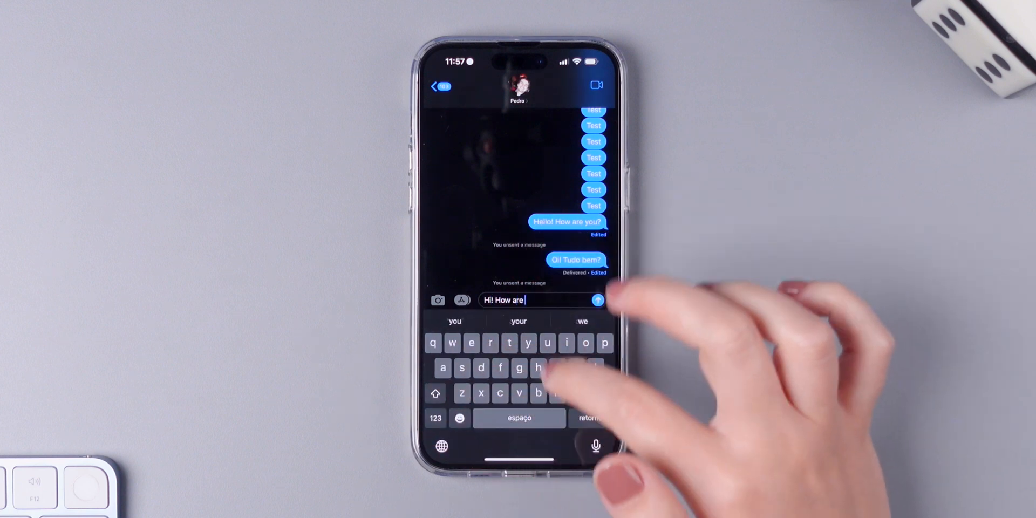
left_click(435, 418)
type("?")
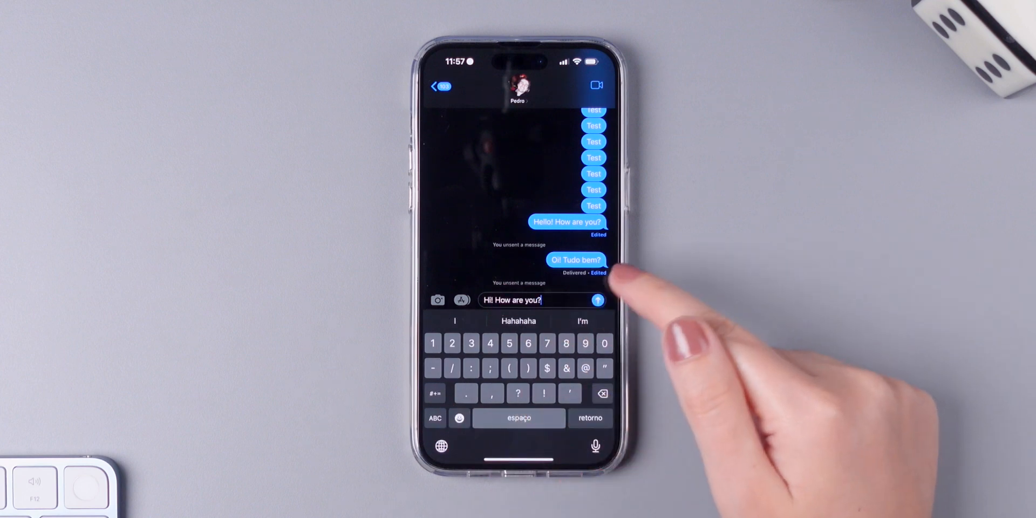
left_click(598, 300)
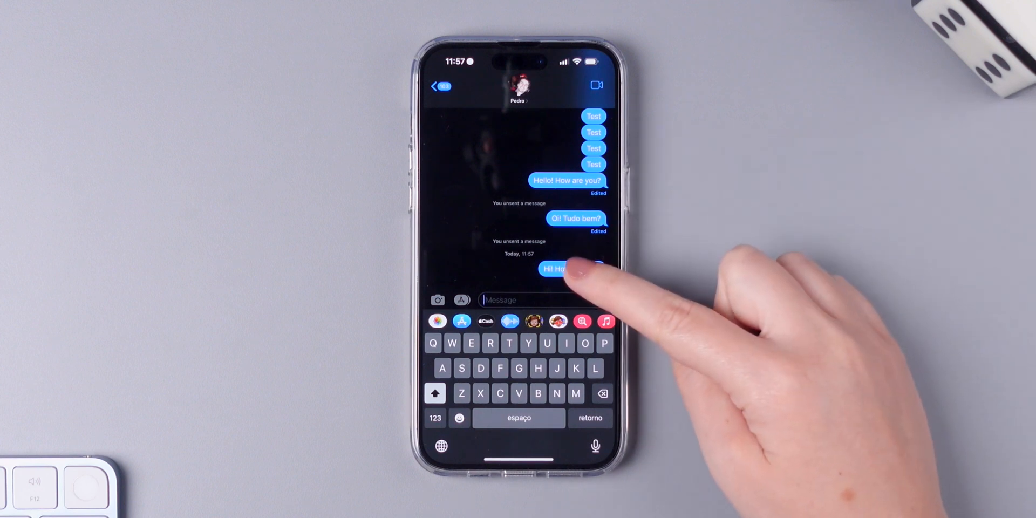
- Undo Send on the just-sent "Hi! How are you?" bubble
left_click(576, 269)
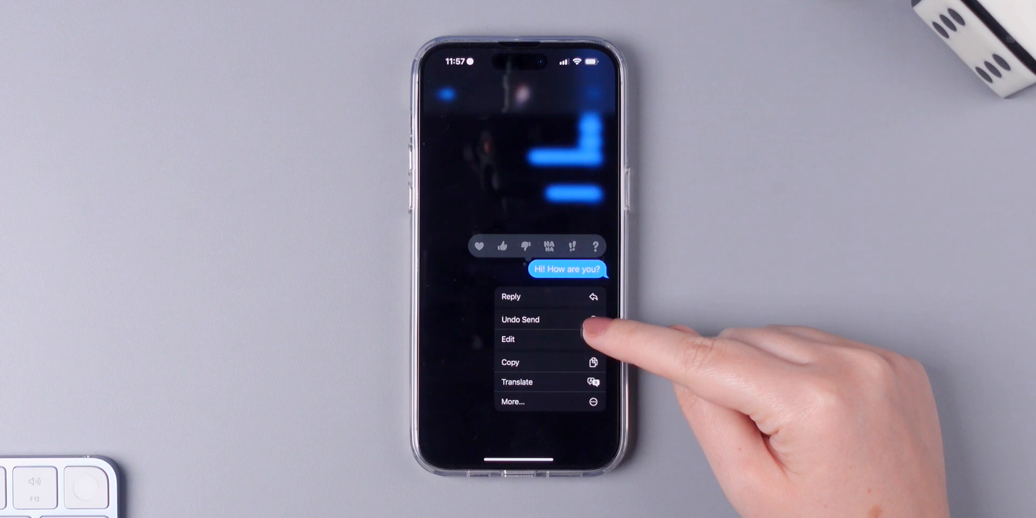
left_click(585, 320)
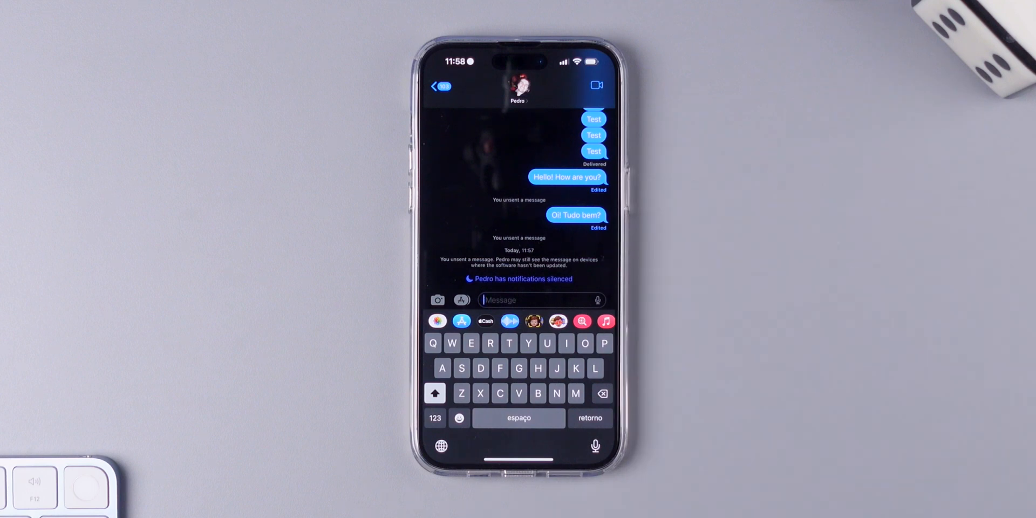
- Send the greeting "Hi!" to Pedro
left_click(539, 369)
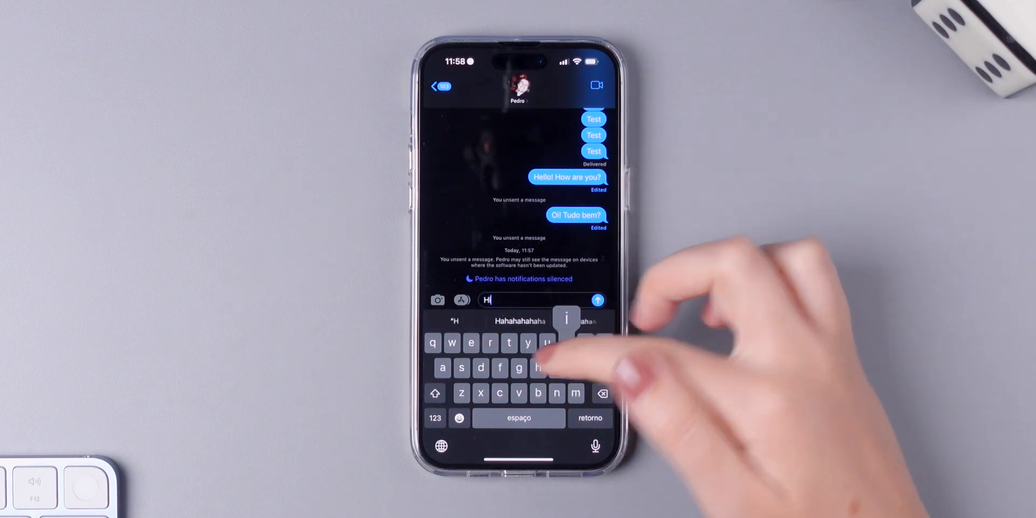
left_click(566, 343)
left_click(435, 419)
left_click(547, 368)
left_click(597, 301)
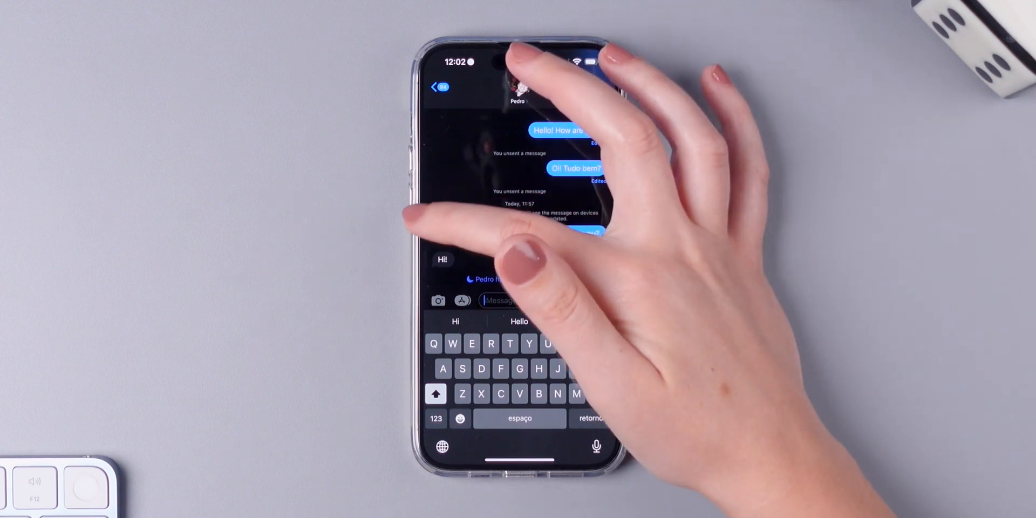
- Check Pedro's pinned conversation options, go home, and launch Mail
left_click(440, 85)
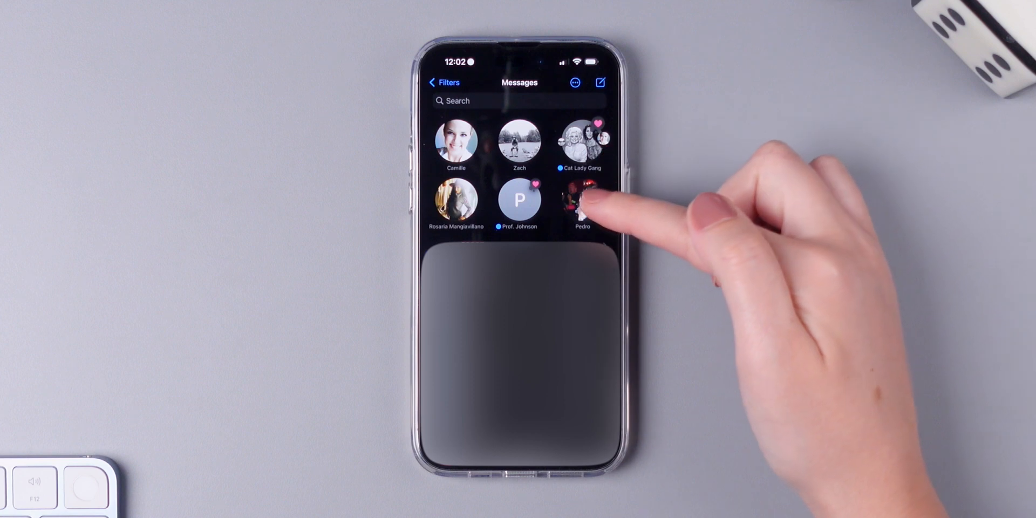
left_click(589, 202)
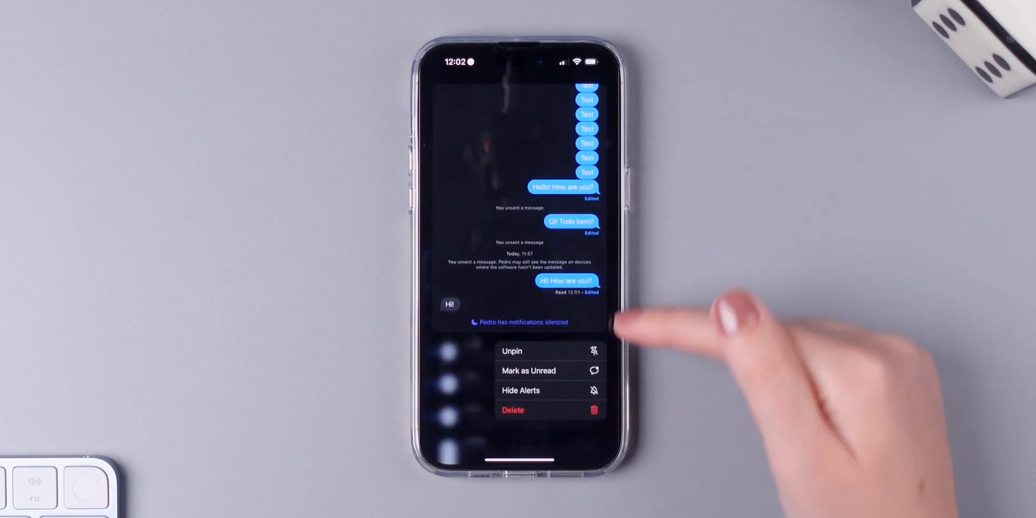
left_click(615, 369)
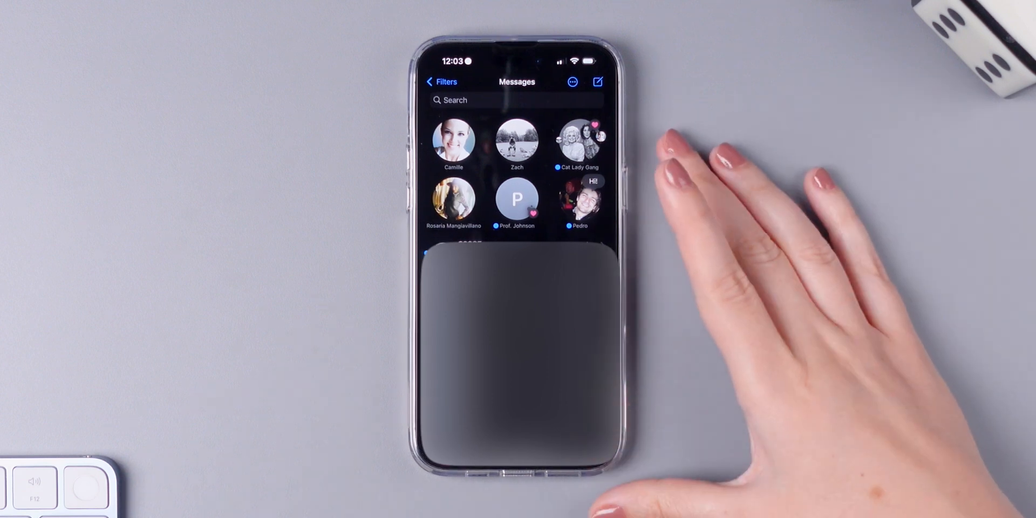
left_click_drag(518, 461, 518, 283)
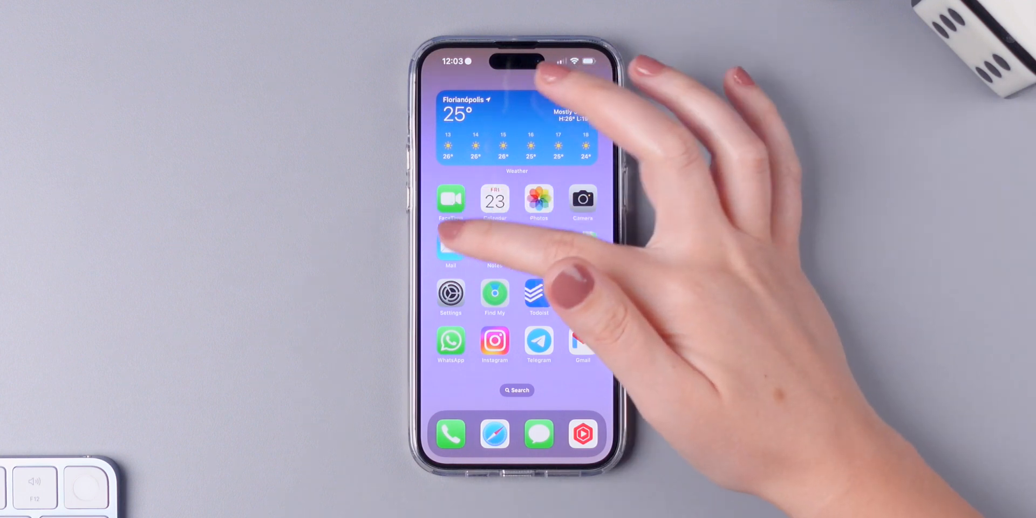
left_click(451, 247)
- Compose an email with subject "This is a test", body "Test", and send it
left_click(597, 437)
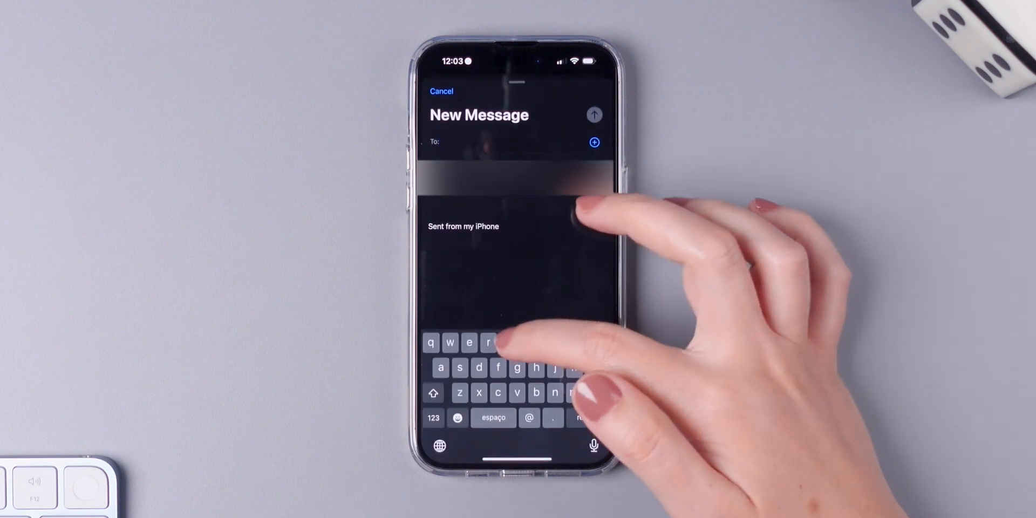
type("test@me.co")
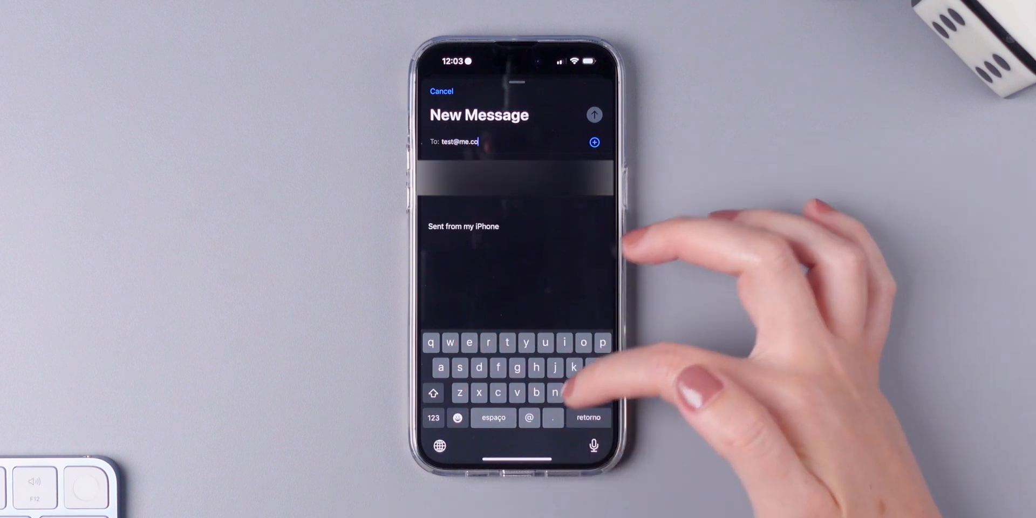
type("m")
key("Return")
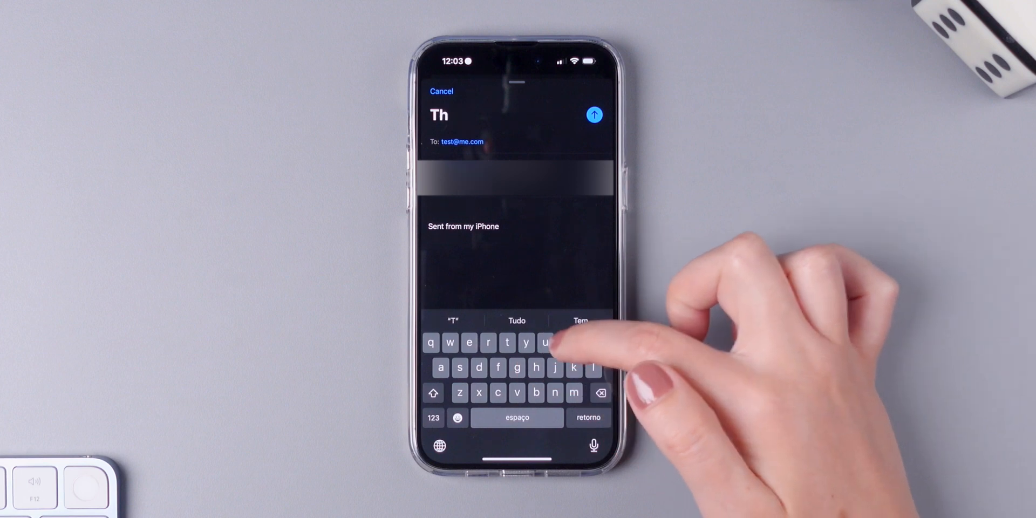
type("is is a")
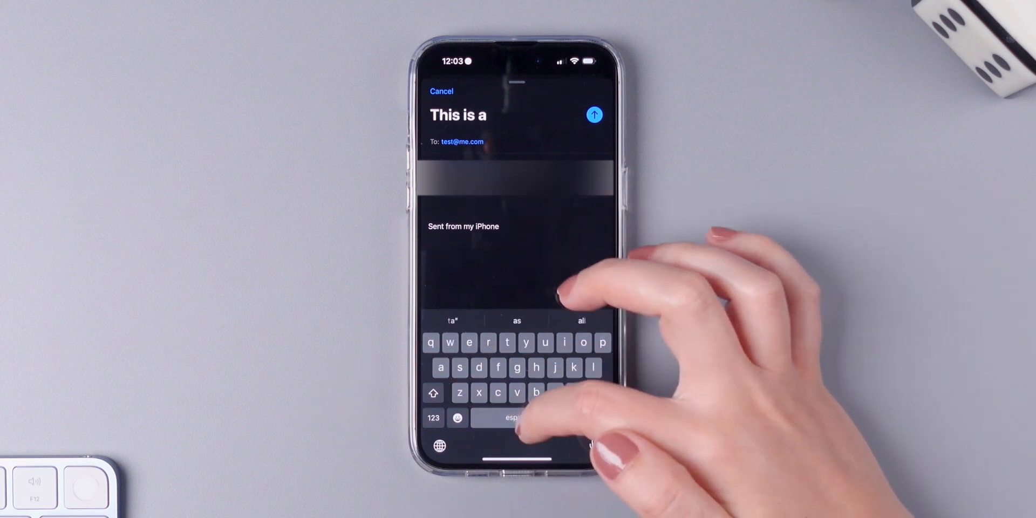
type(" tedt")
key("BackSpace")
key("BackSpace")
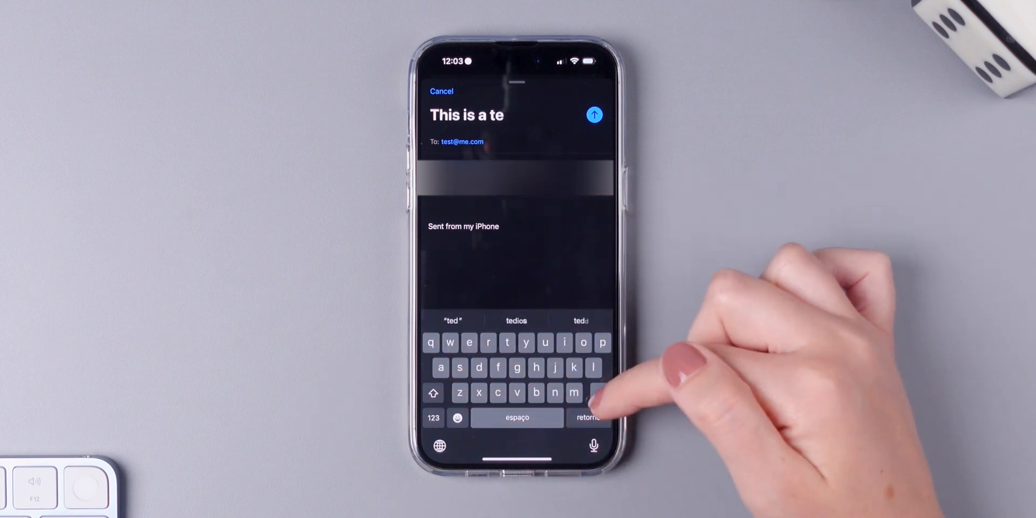
type("st")
left_click(516, 204)
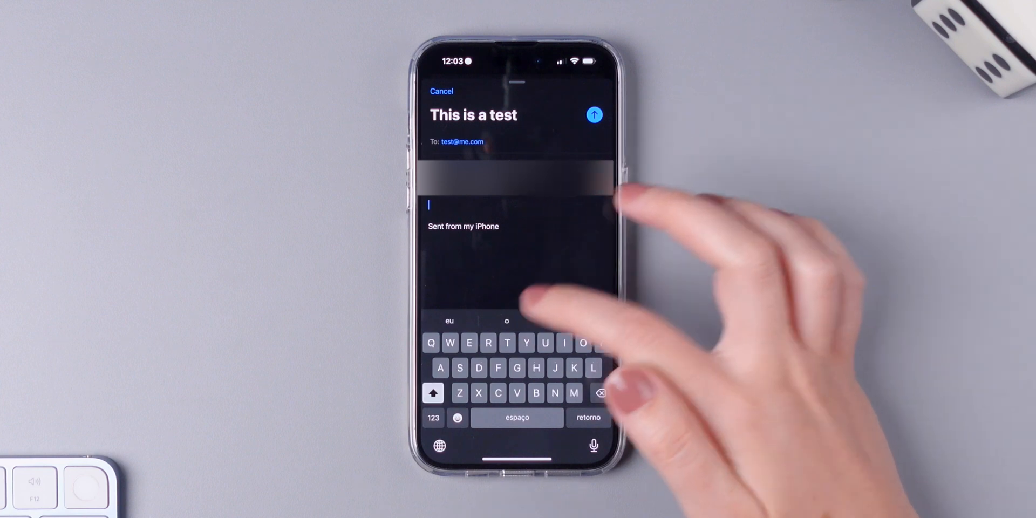
type("Test")
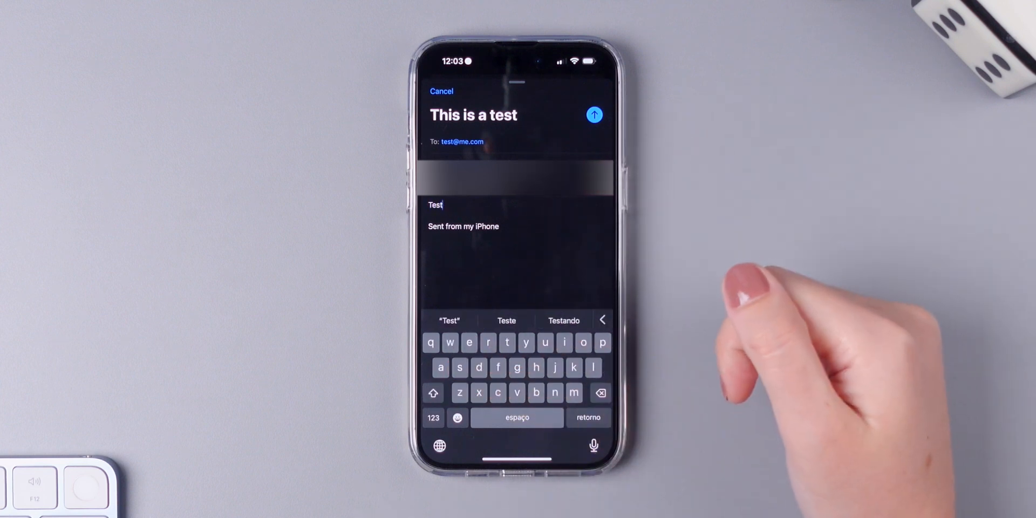
left_click(594, 115)
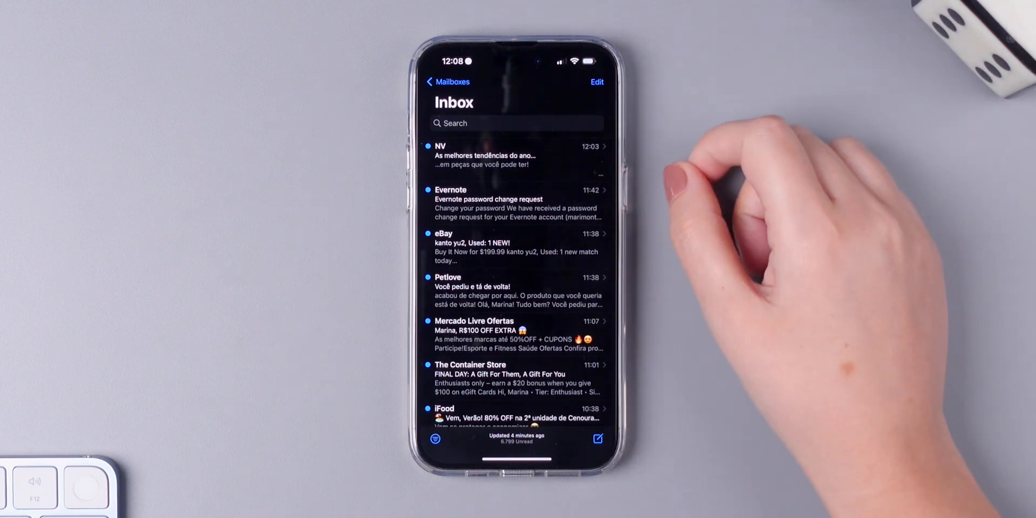
- Choose Remind Me Later… on the NV email to show the date picker, then go home
left_click_drag(486, 156, 583, 155)
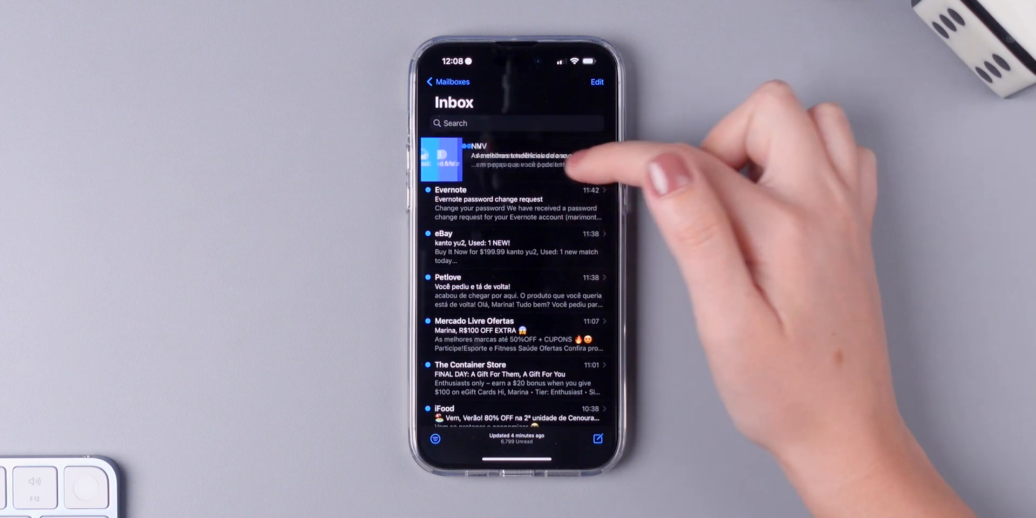
left_click_drag(454, 156, 518, 156)
left_click(474, 156)
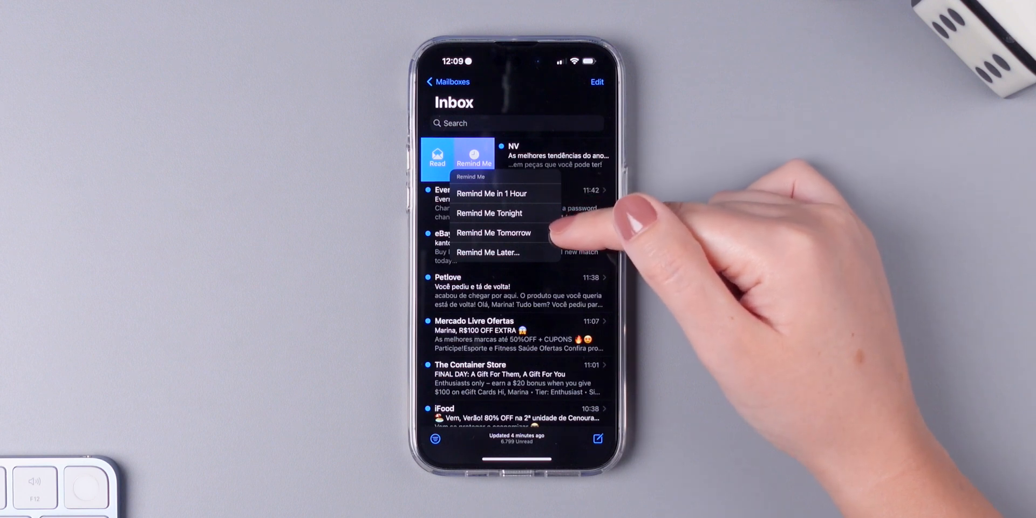
left_click(502, 251)
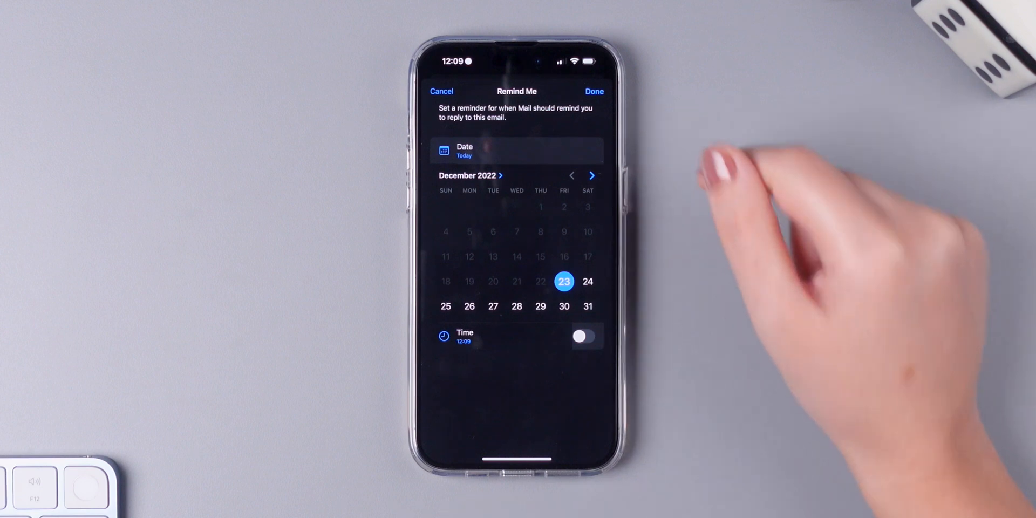
left_click_drag(518, 458, 518, 284)
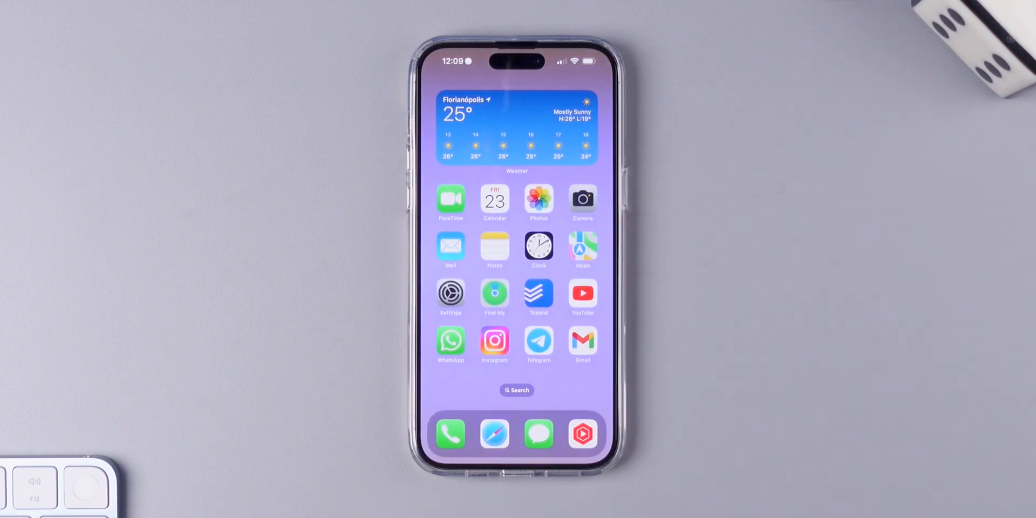
- Start directions to Atlantic Station in Maps and add Target on Piedmont Rd NE as a stop
left_click(582, 247)
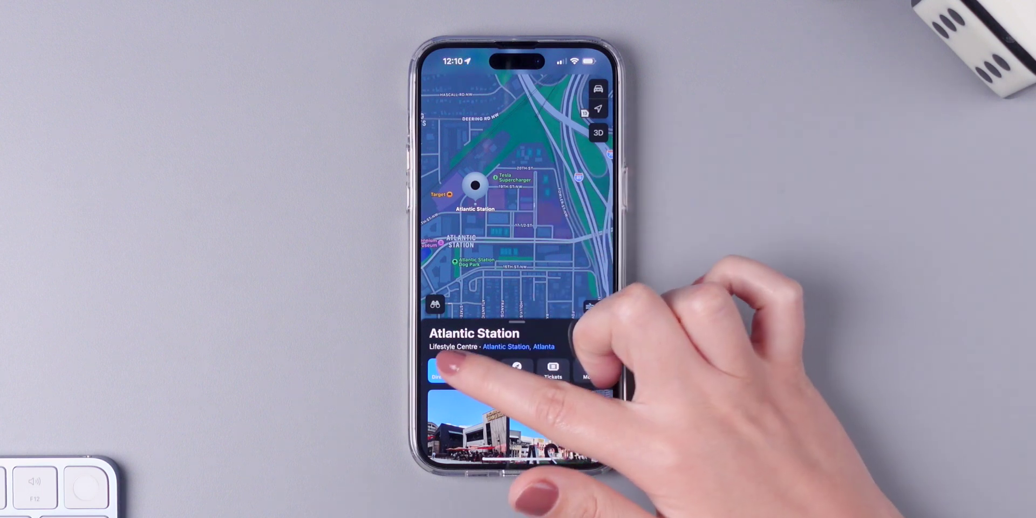
left_click(444, 370)
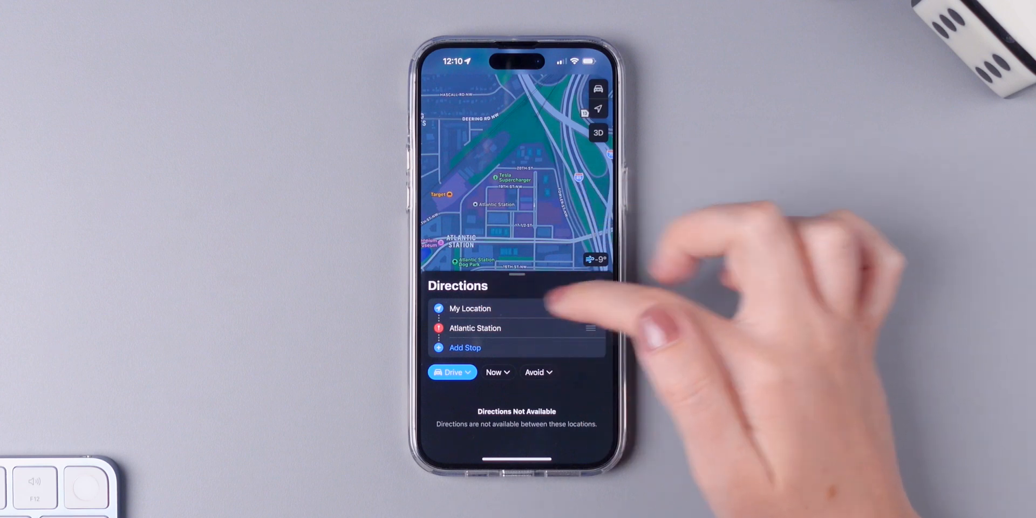
left_click(465, 347)
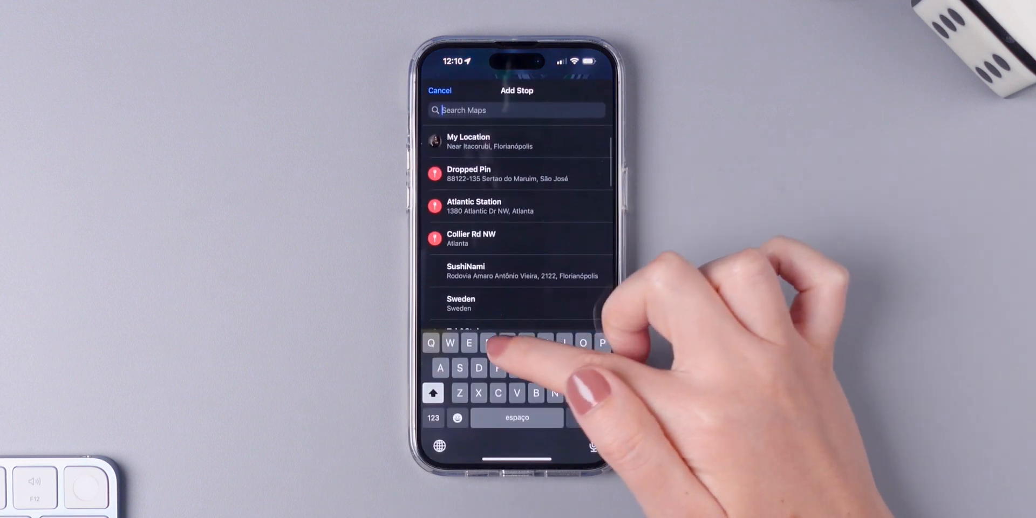
type("Target")
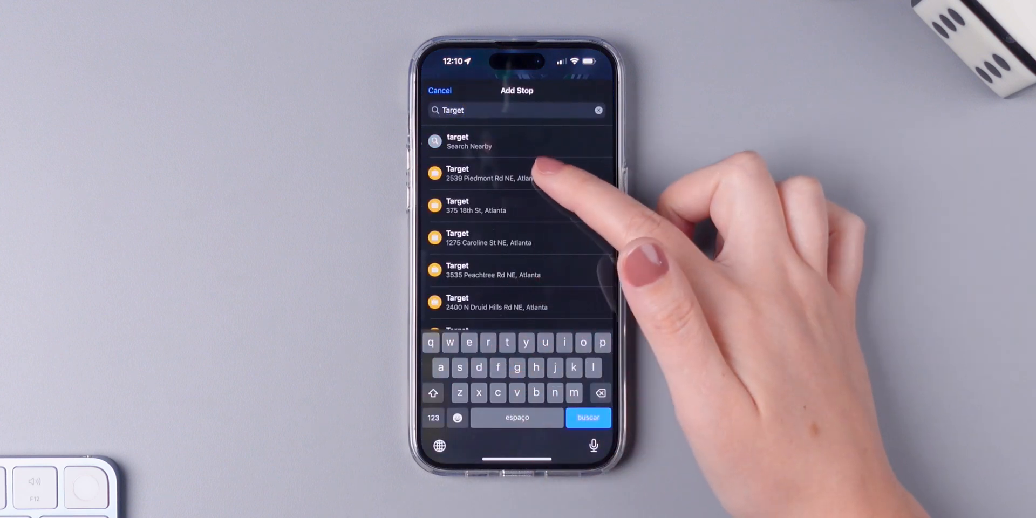
left_click(494, 173)
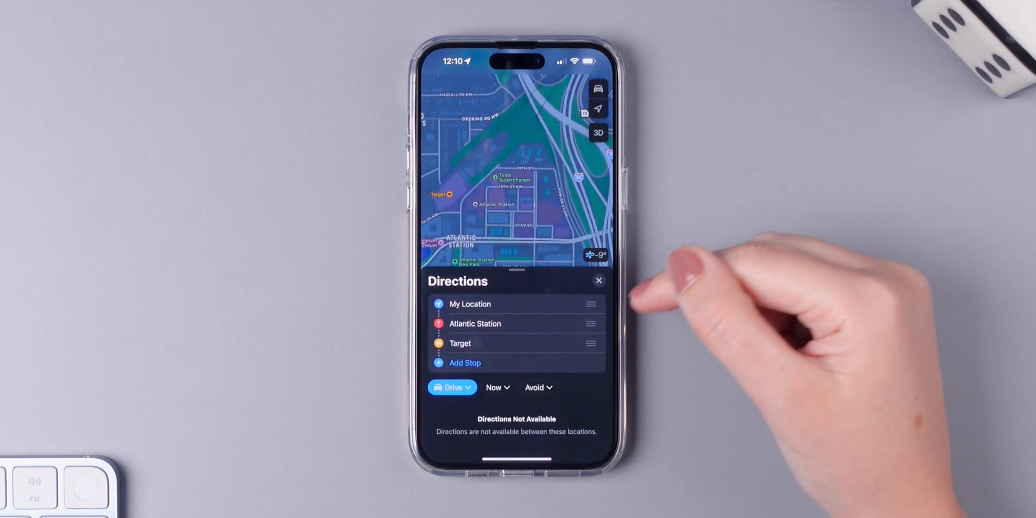
- Add a Starbucks stop and move it above Target in the route
left_click(465, 363)
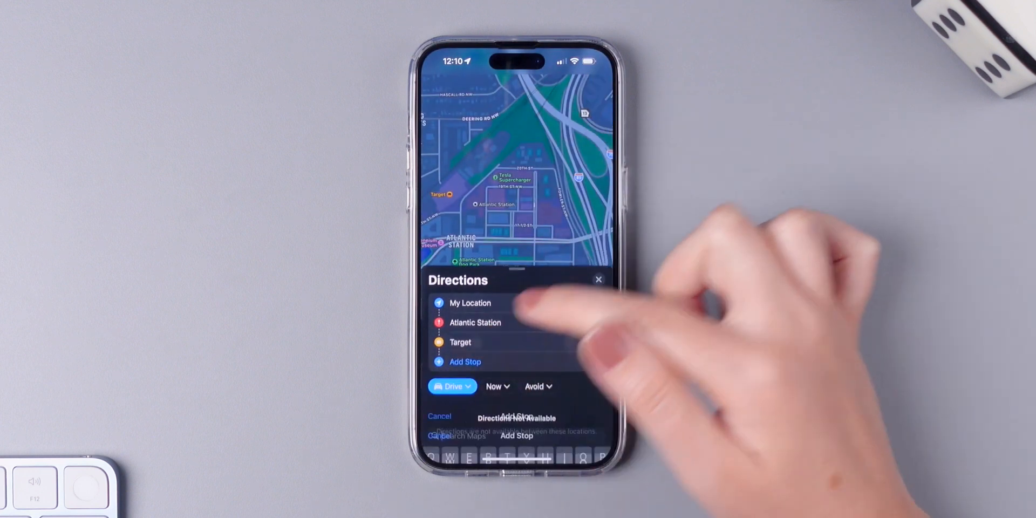
type("Starbu")
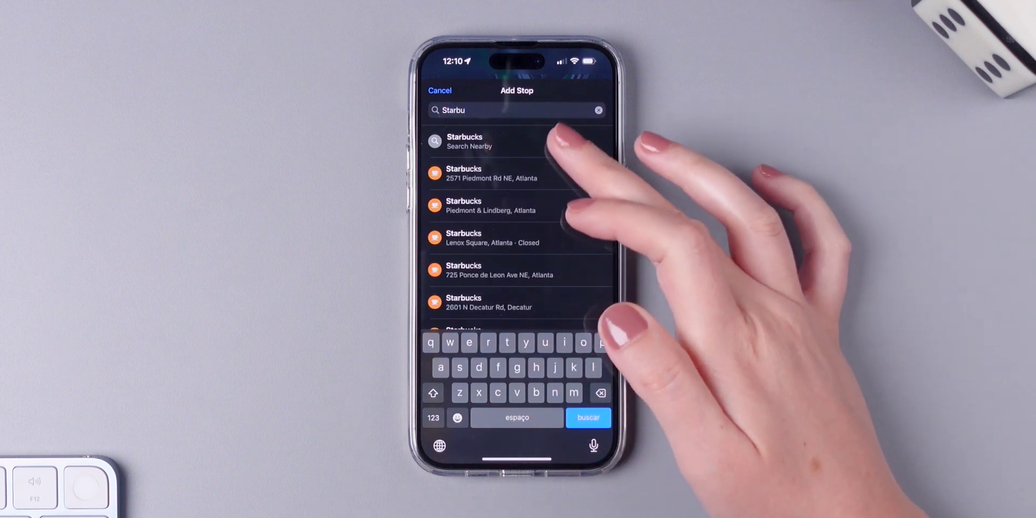
left_click(518, 205)
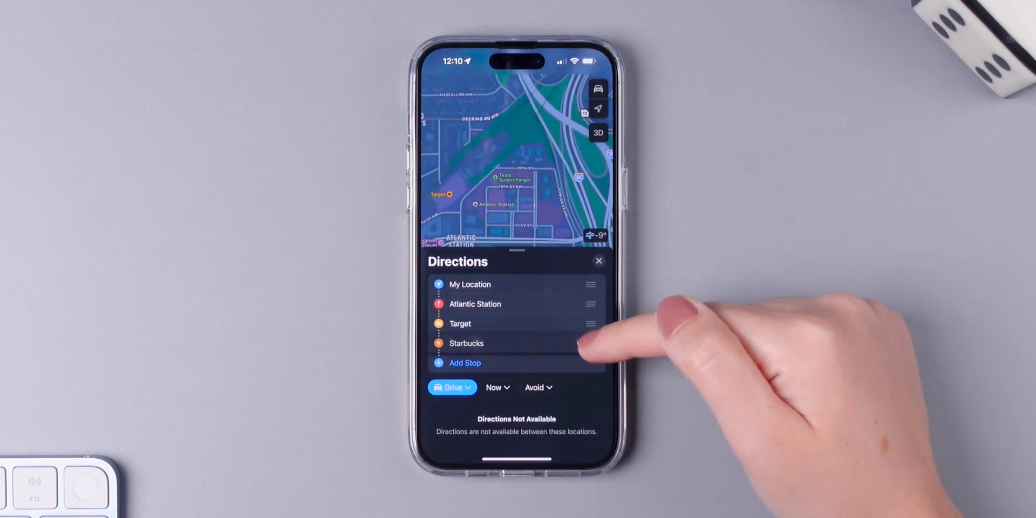
left_click_drag(590, 318, 590, 321)
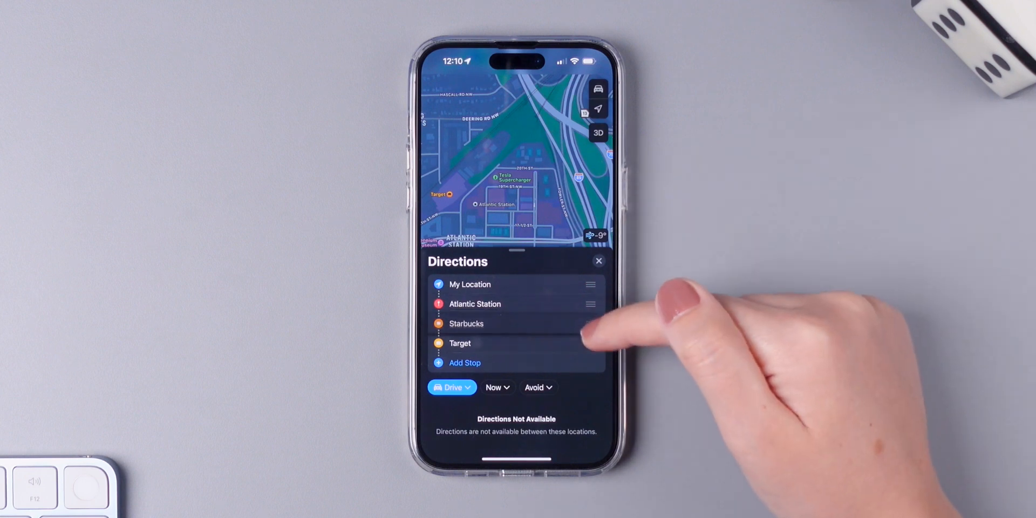
- Reorder the route to Atlantic Station, Starbucks, then Target; cancel the extra stop search
left_click_drag(591, 324, 591, 341)
left_click(466, 363)
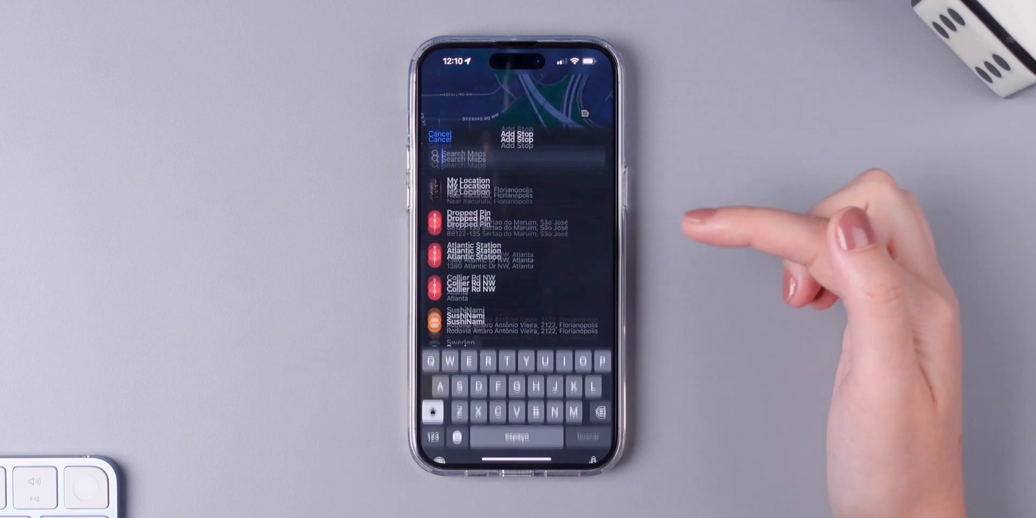
left_click(440, 90)
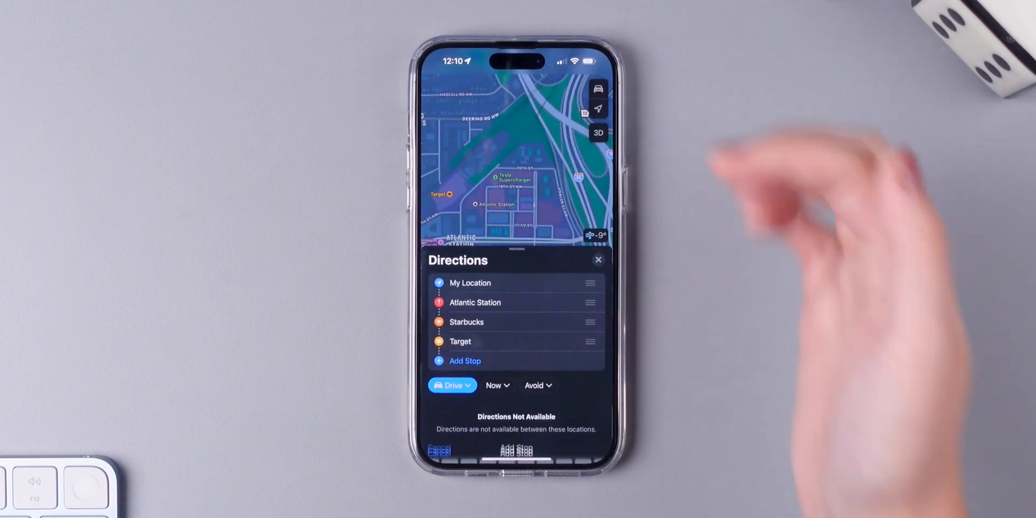